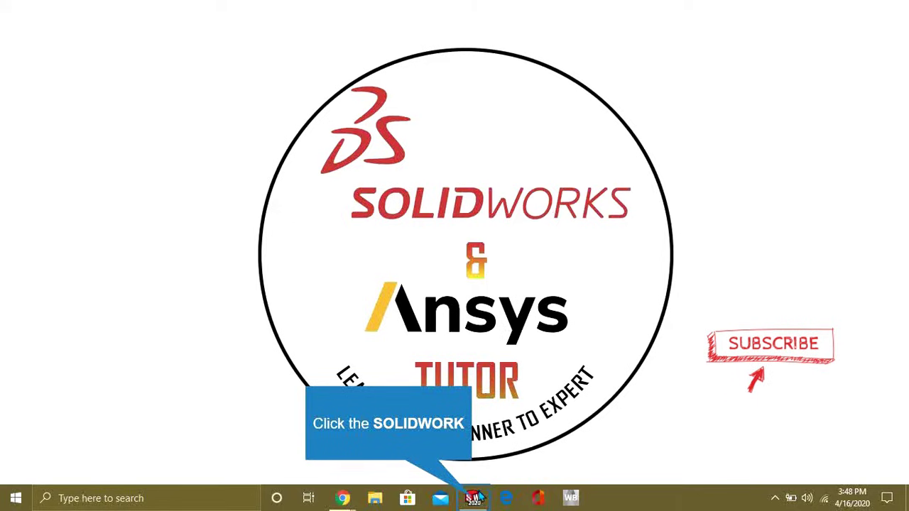
Launch SOLIDWORKS 2020 and start a new document.
{"action": "left_click", "coordinate": [475, 499]}
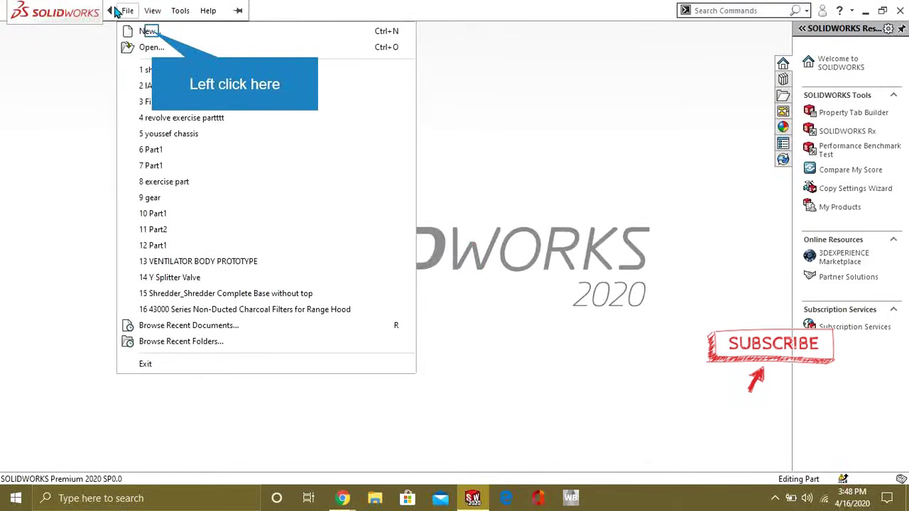
{"action": "left_click", "coordinate": [151, 32]}
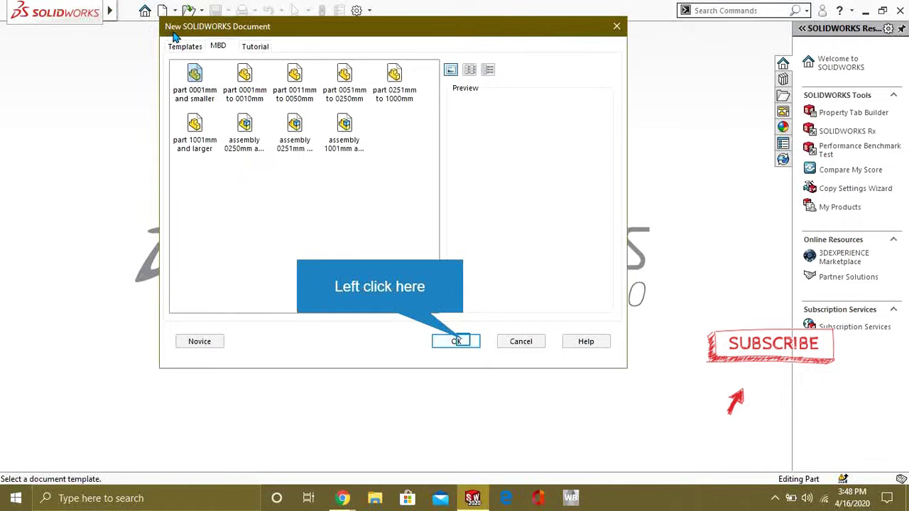
Create the blank part Part2 from the part template and open Edit Material for it.
{"action": "left_click", "coordinate": [462, 342]}
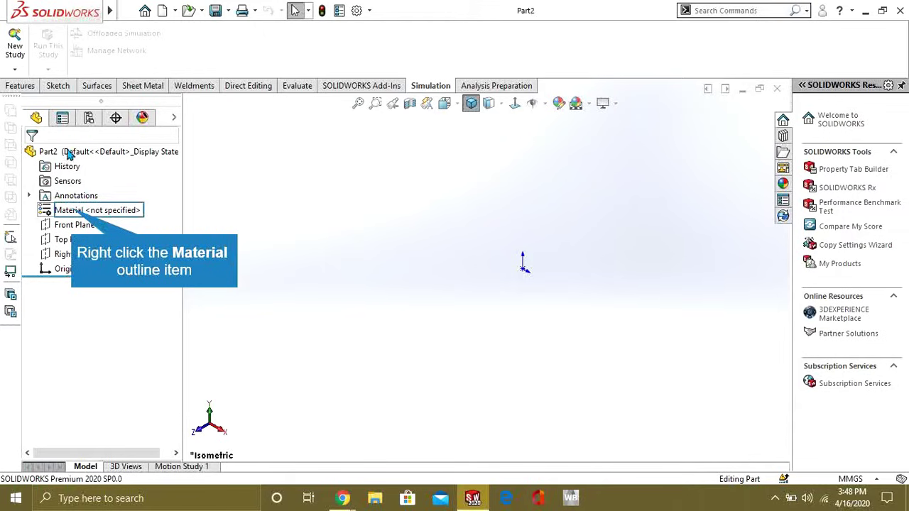
{"action": "right_click", "coordinate": [74, 214]}
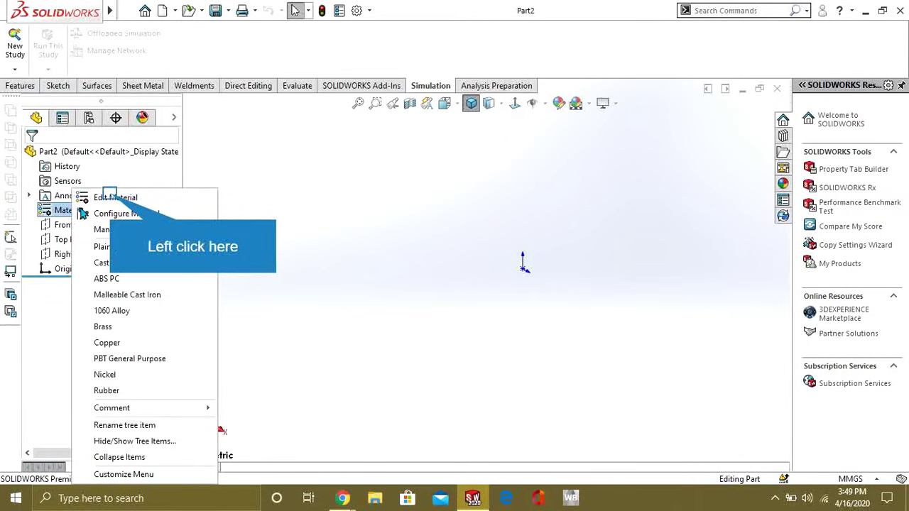
{"action": "left_click", "coordinate": [110, 198]}
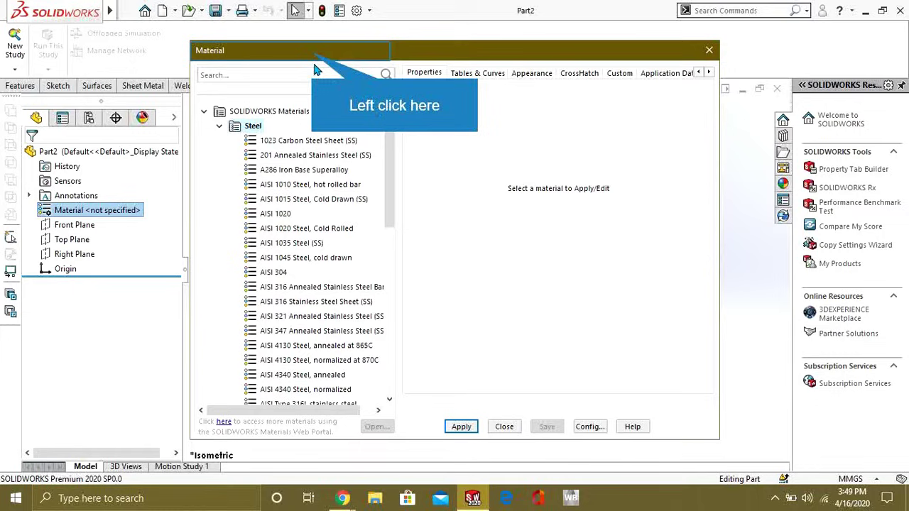
Move the Material dialog up-left, view 1023 Carbon Steel Sheet (SS), and scroll to Custom Materials.
{"action": "left_click_drag", "start_coordinate": [312, 57], "coordinate": [270, 32]}
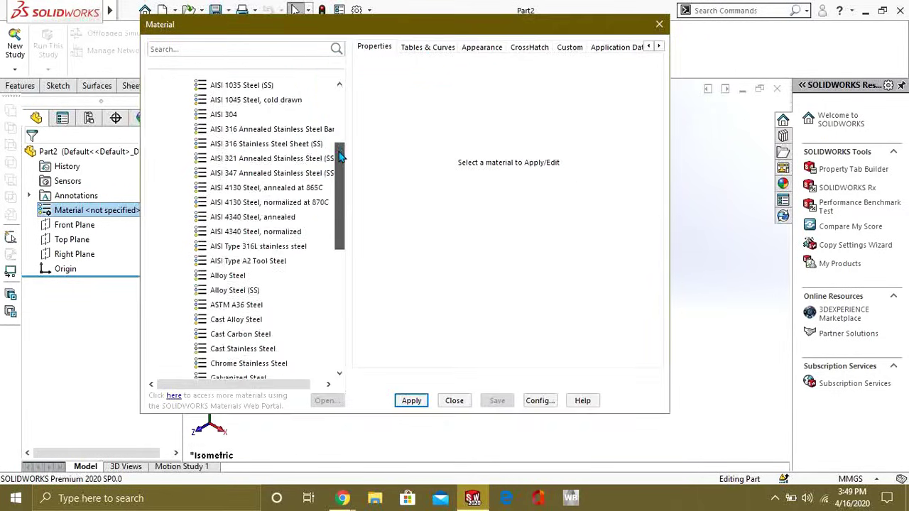
{"action": "mouse_move", "coordinate": [341, 105]}
{"action": "left_mouse_down"}
{"action": "mouse_move", "coordinate": [342, 266]}
{"action": "mouse_move", "coordinate": [349, 98]}
{"action": "left_mouse_up"}
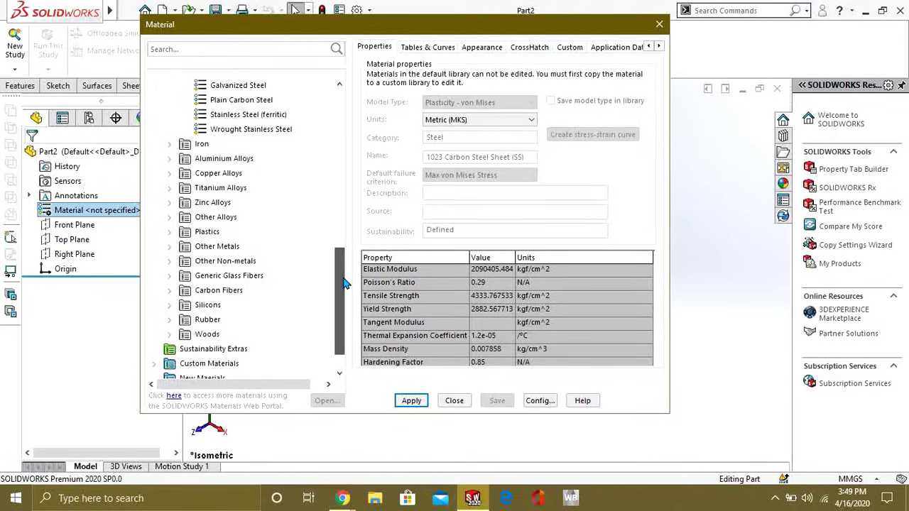
{"action": "left_click_drag", "start_coordinate": [343, 283], "coordinate": [343, 246]}
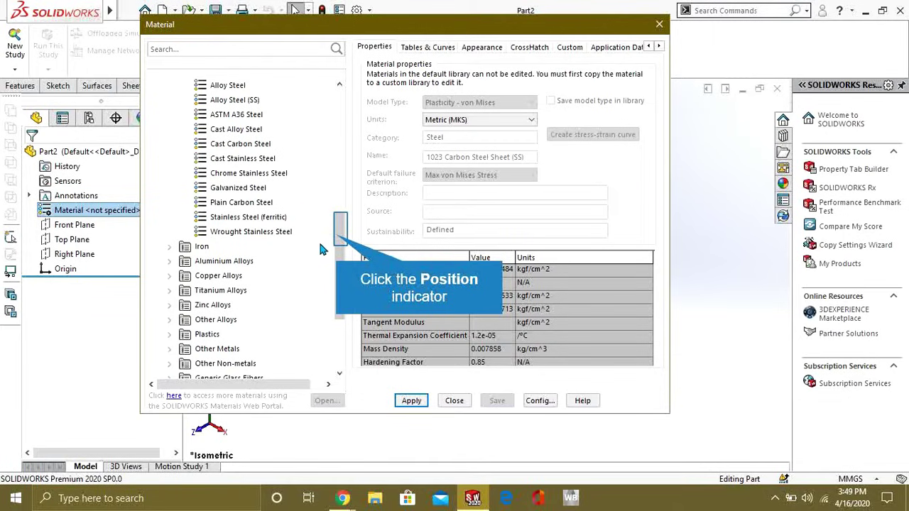
{"action": "mouse_move", "coordinate": [340, 247]}
{"action": "left_mouse_down"}
{"action": "mouse_move", "coordinate": [341, 284]}
{"action": "mouse_move", "coordinate": [346, 252]}
{"action": "left_mouse_up"}
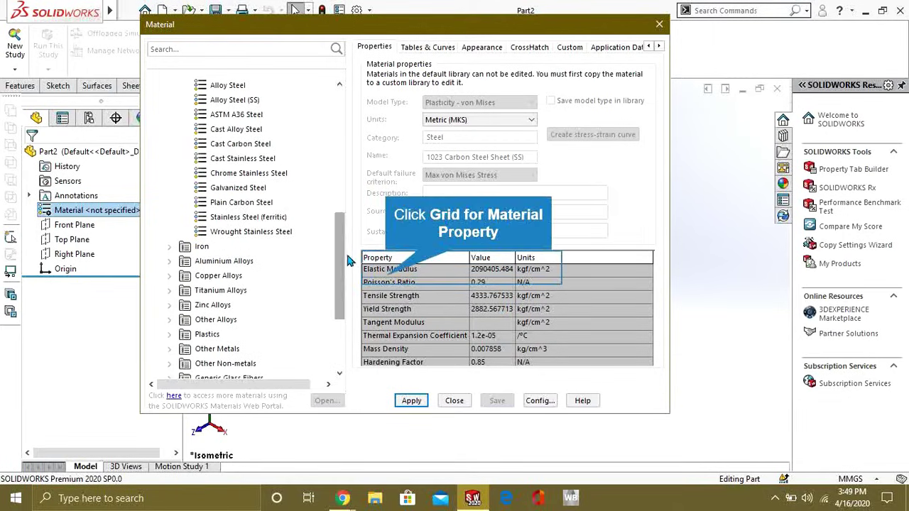
{"action": "left_click", "coordinate": [390, 285]}
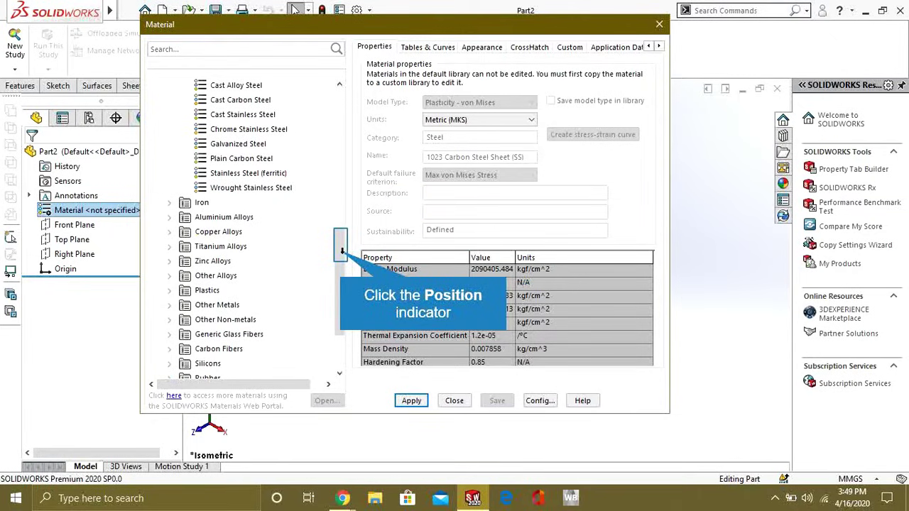
{"action": "mouse_move", "coordinate": [341, 256]}
{"action": "left_mouse_down"}
{"action": "mouse_move", "coordinate": [341, 291]}
{"action": "mouse_move", "coordinate": [338, 109]}
{"action": "left_mouse_up"}
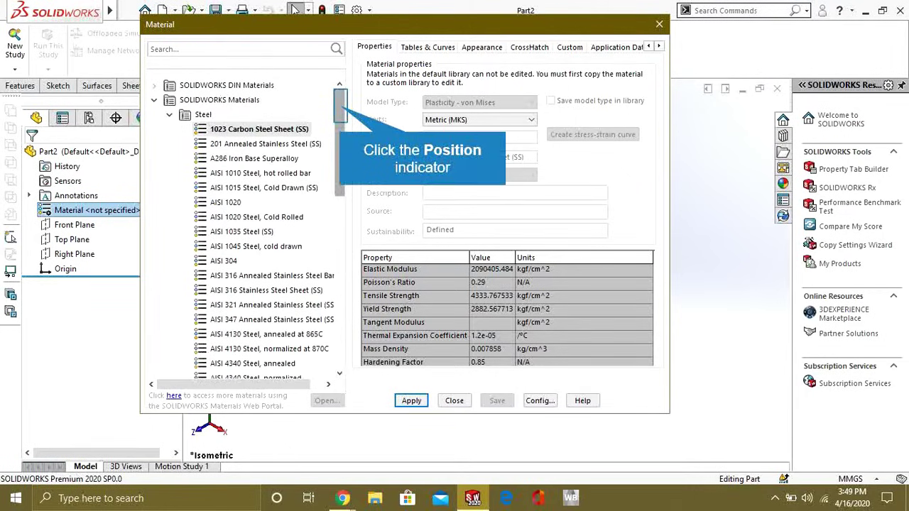
{"action": "left_click", "coordinate": [340, 110]}
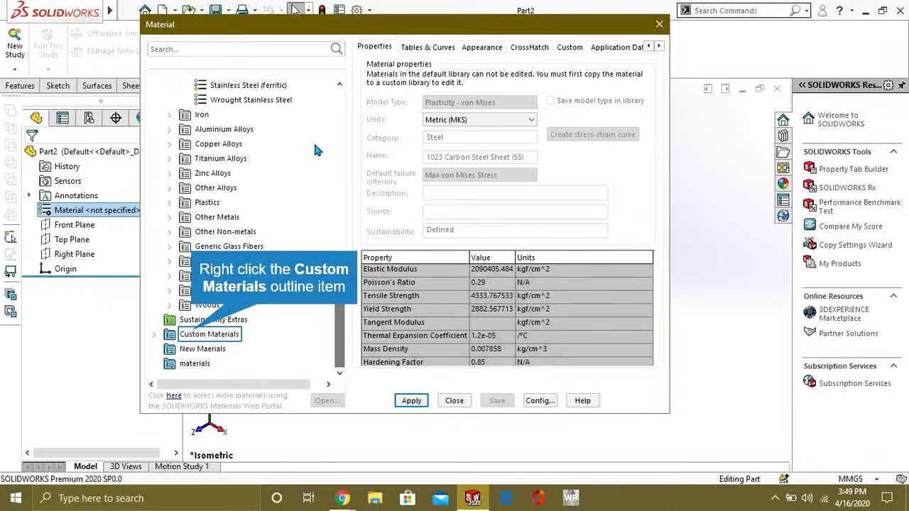
Create and save a new Custom Materials library named 'STeels iron composite'.
{"action": "right_click", "coordinate": [195, 335]}
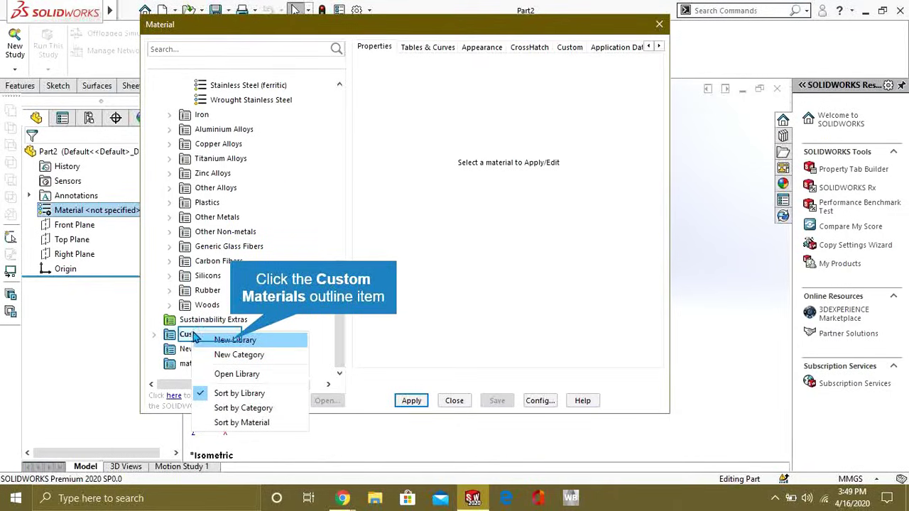
{"action": "left_click", "coordinate": [233, 343]}
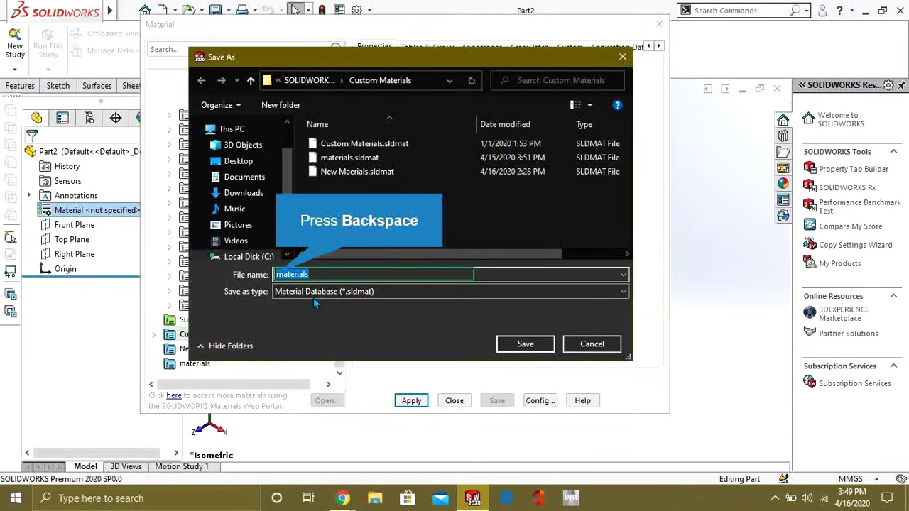
{"action": "key", "text": "BackSpace"}
{"action": "type", "text": "S"}
{"action": "key", "text": "BackSpace"}
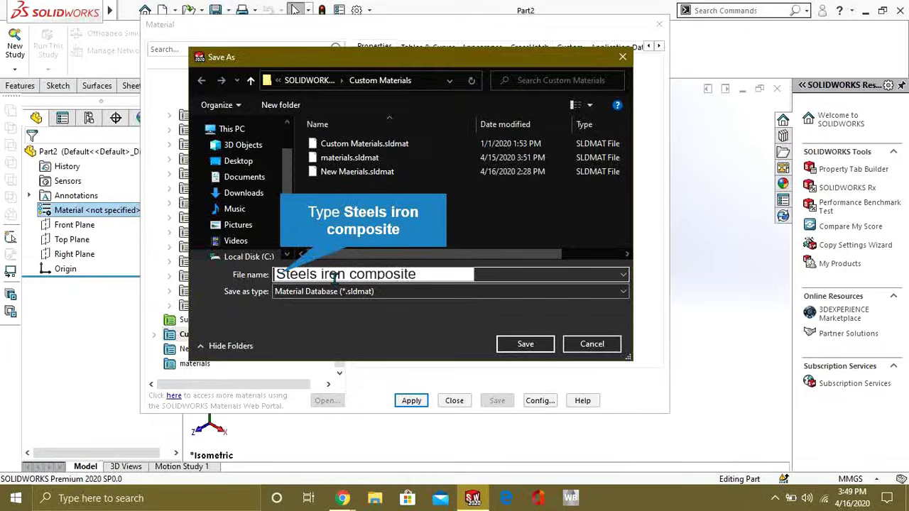
{"action": "key", "text": "Return"}
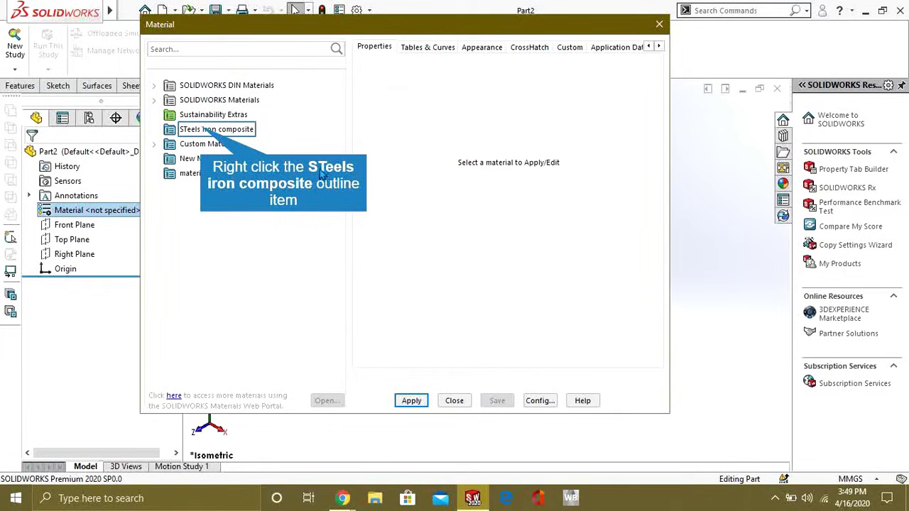
Add a category named 'IRon' to the STeels iron composite library.
{"action": "right_click", "coordinate": [203, 131]}
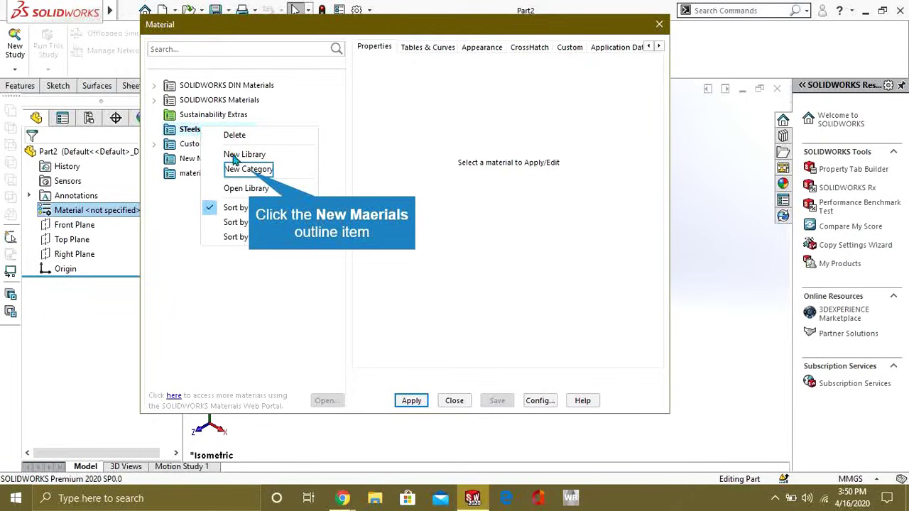
{"action": "left_click", "coordinate": [249, 169]}
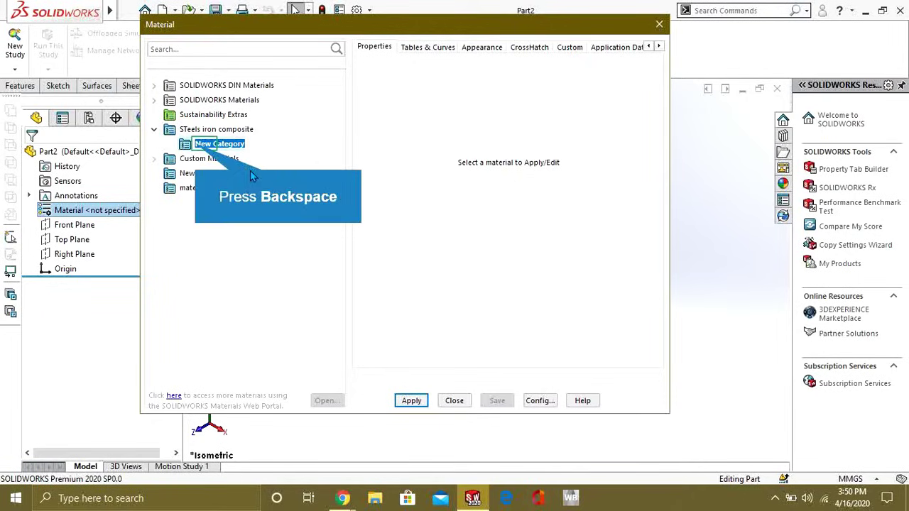
{"action": "key", "text": "BackSpace"}
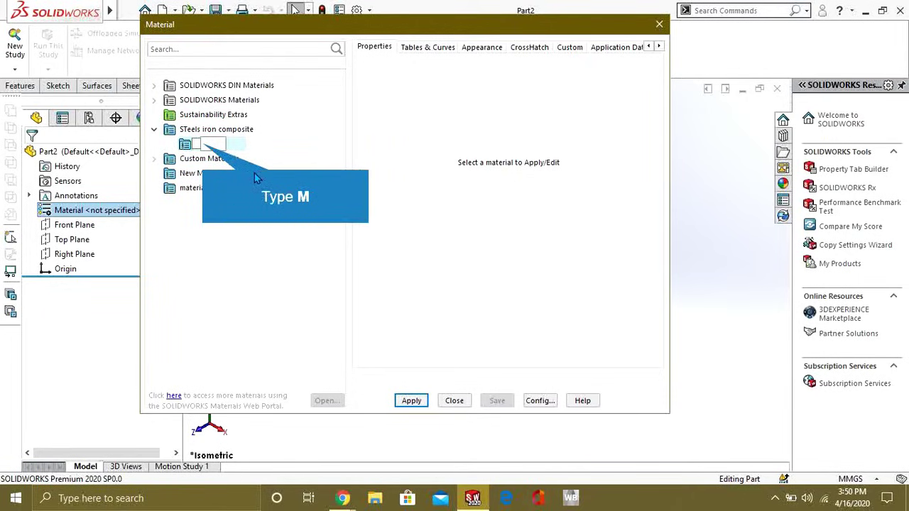
{"action": "type", "text": "M"}
{"action": "key", "text": "BackSpace"}
{"action": "type", "text": "Iron"}
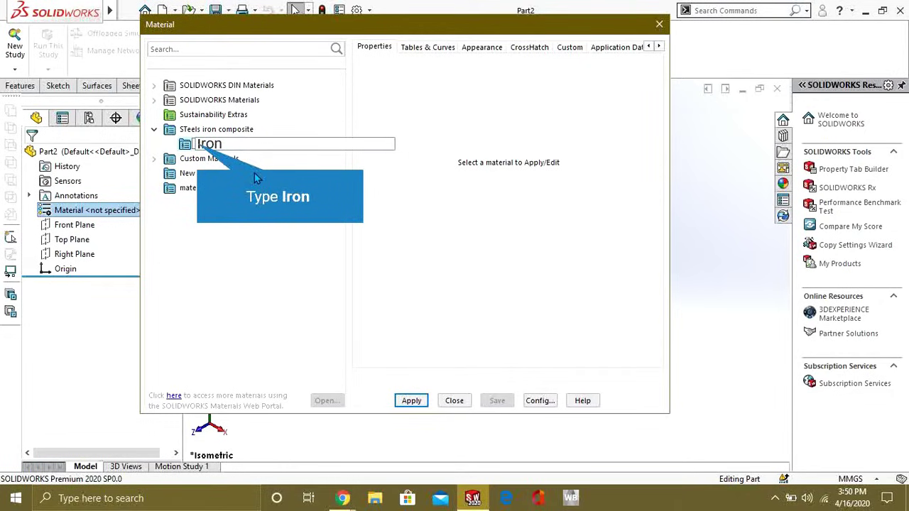
{"action": "key", "text": "Return"}
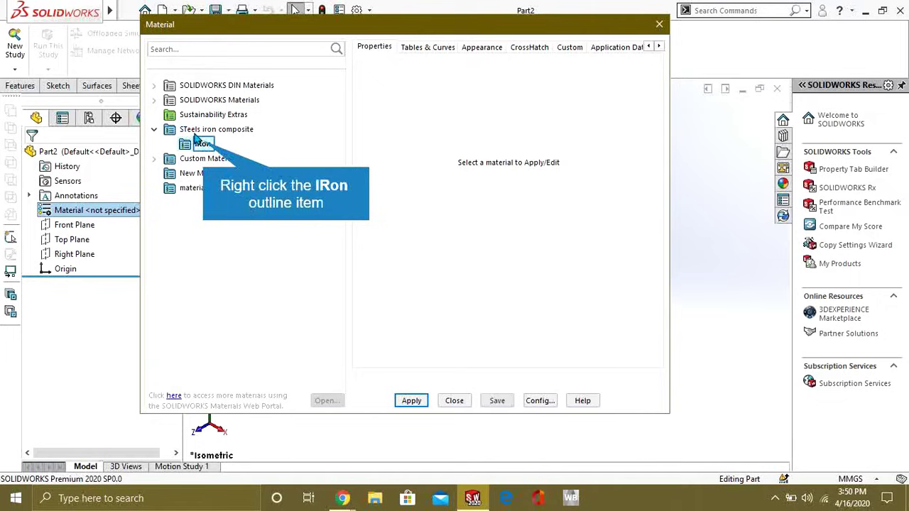
Add a new material, Default, to IRon and edit its Elastic Modulus and Poisson's ratio.
{"action": "right_click", "coordinate": [204, 146]}
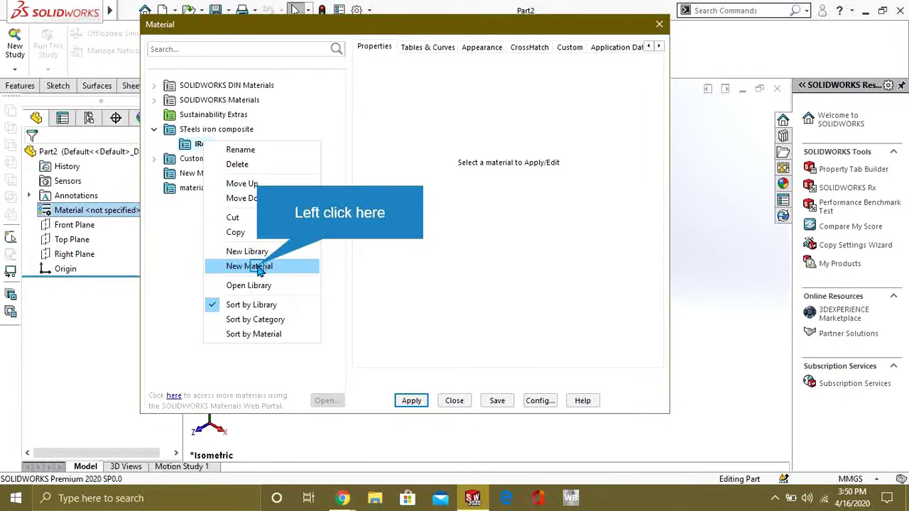
{"action": "left_click", "coordinate": [259, 268]}
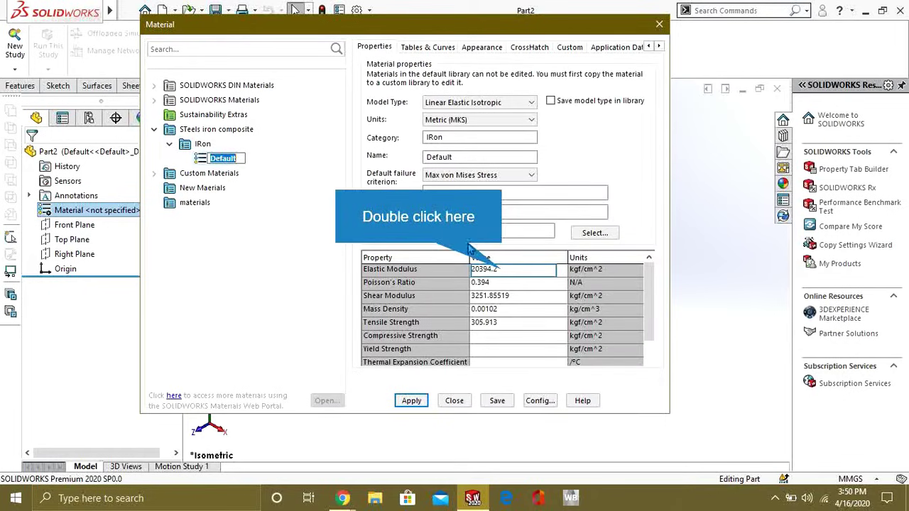
{"action": "double_click", "coordinate": [500, 269]}
{"action": "key", "text": "BackSpace"}
{"action": "key", "text": "BackSpace"}
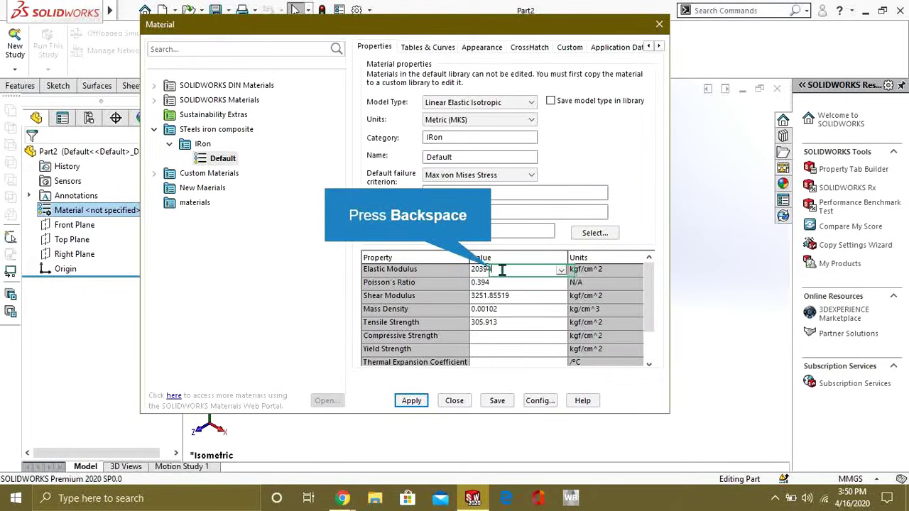
{"action": "key", "text": "BackSpace"}
{"action": "key", "text": "BackSpace"}
{"action": "key", "text": "BackSpace"}
{"action": "key", "text": "BackSpace"}
{"action": "key", "text": "BackSpace"}
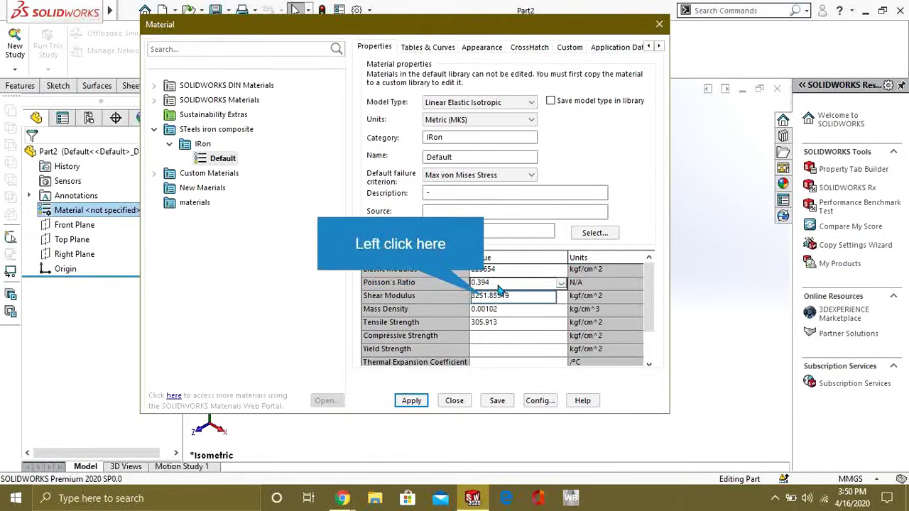
{"action": "left_click", "coordinate": [488, 284]}
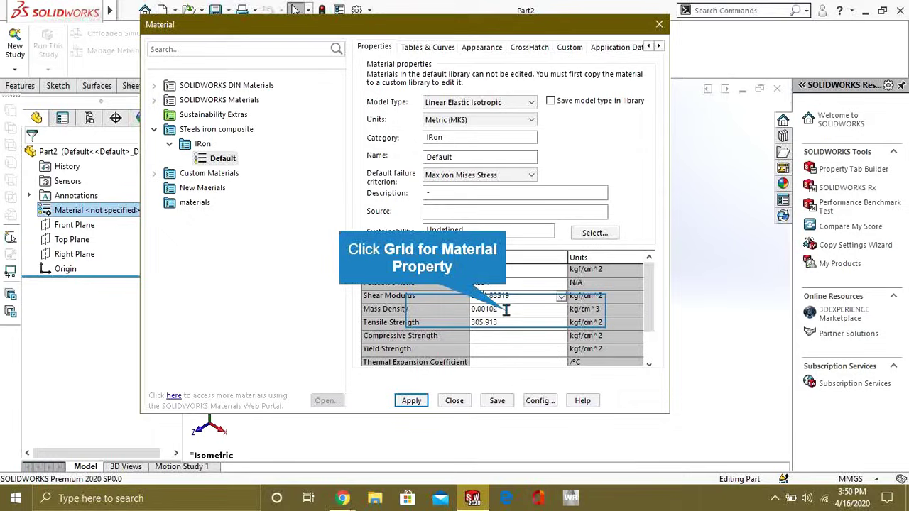
Make Mass Density temperature dependent, keep Linear Elastic Isotropic, and open the failure criteria list.
{"action": "left_click", "coordinate": [506, 311]}
{"action": "left_click", "coordinate": [561, 311]}
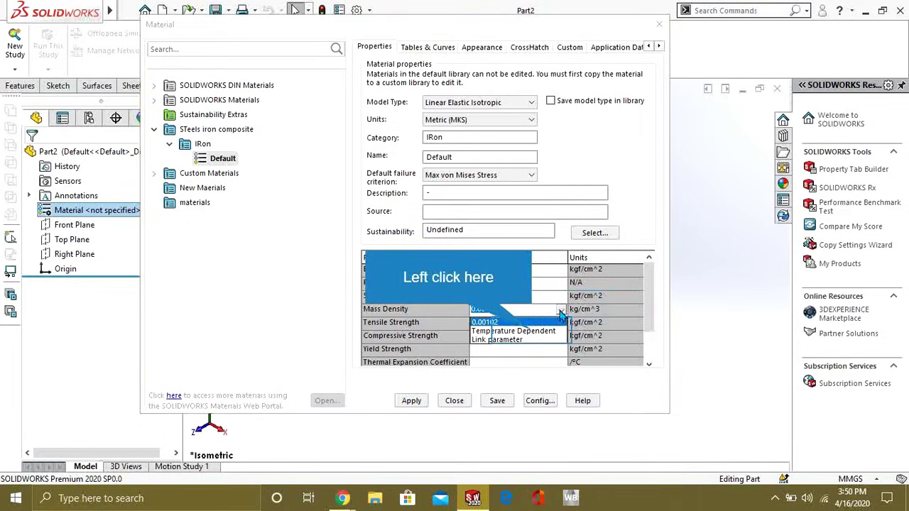
{"action": "left_click", "coordinate": [534, 332]}
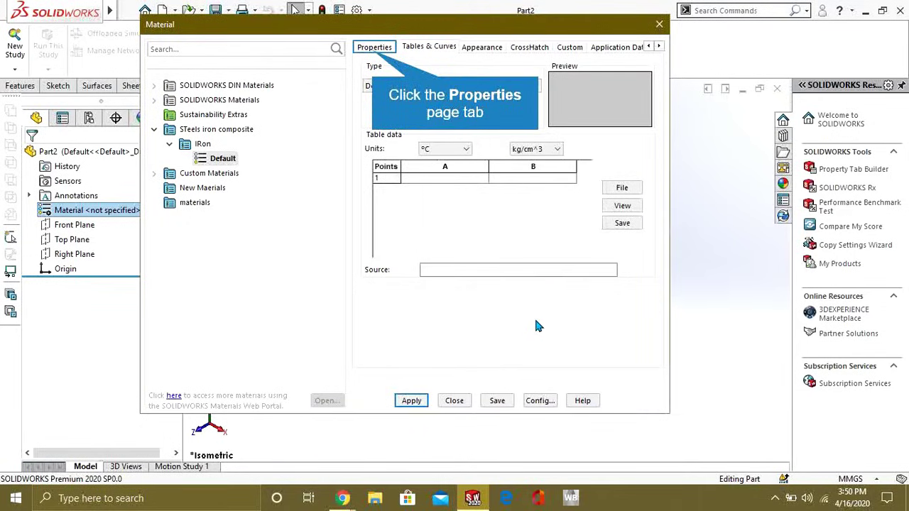
{"action": "left_click", "coordinate": [375, 48]}
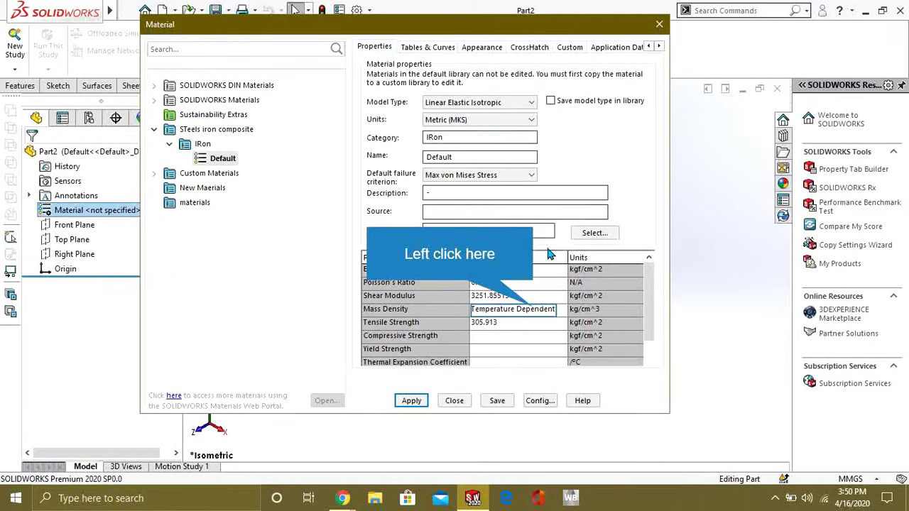
{"action": "left_click", "coordinate": [537, 313]}
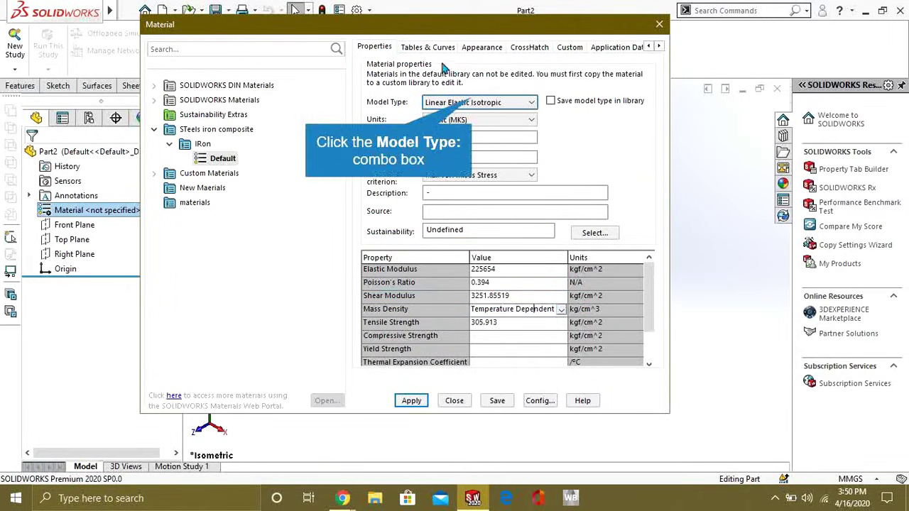
{"action": "left_click", "coordinate": [474, 102]}
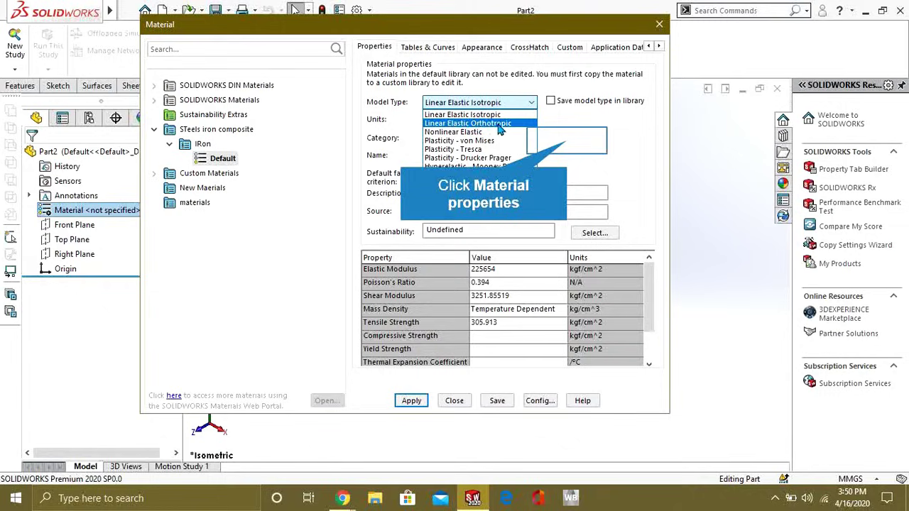
{"action": "left_click", "coordinate": [545, 146]}
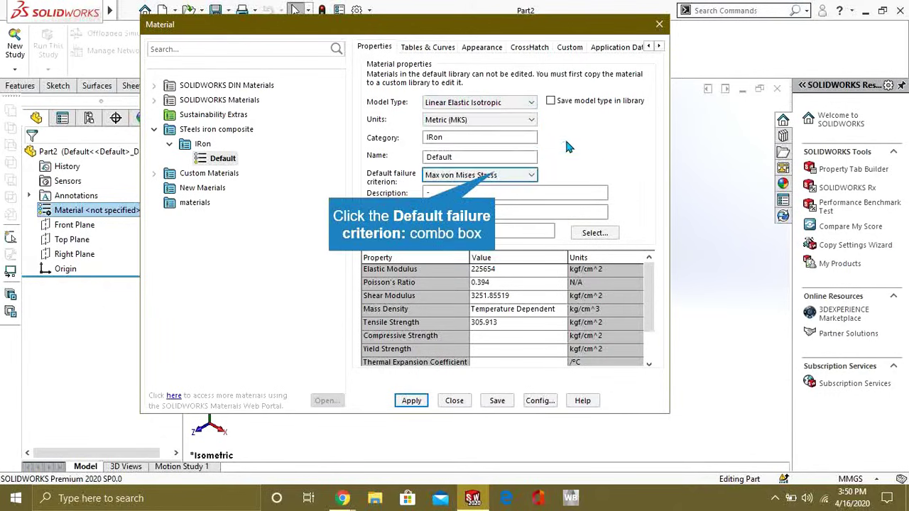
{"action": "left_click", "coordinate": [497, 178]}
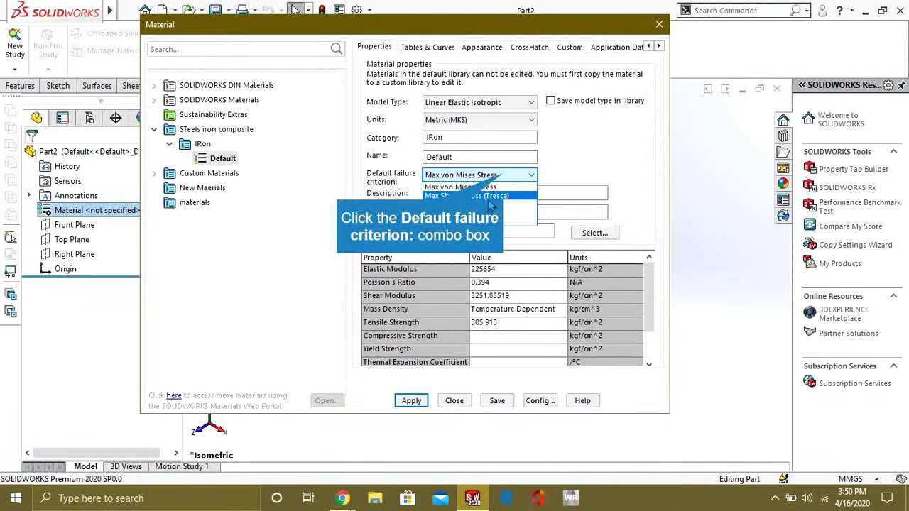
Keep Max von Mises Stress and add an Elastic Modulus in X vs Temperature curve in °C and psi.
{"action": "left_click", "coordinate": [504, 176]}
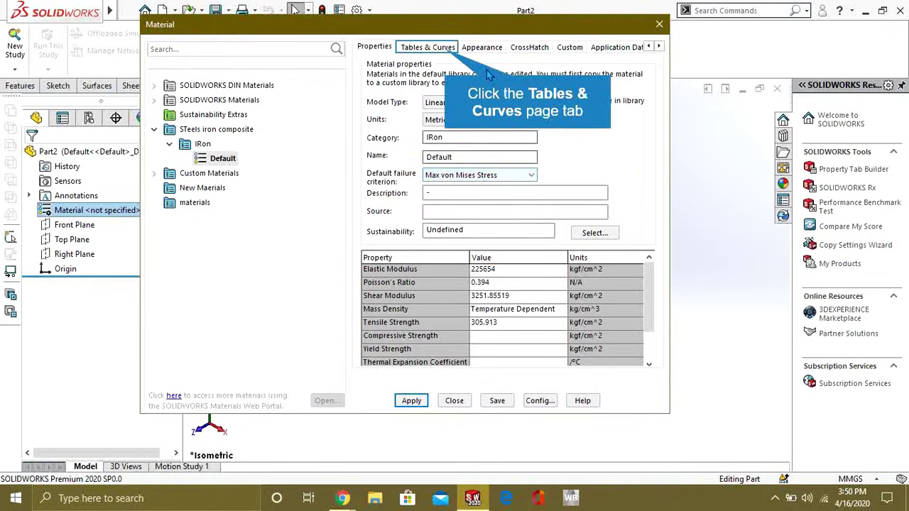
{"action": "left_click", "coordinate": [445, 50]}
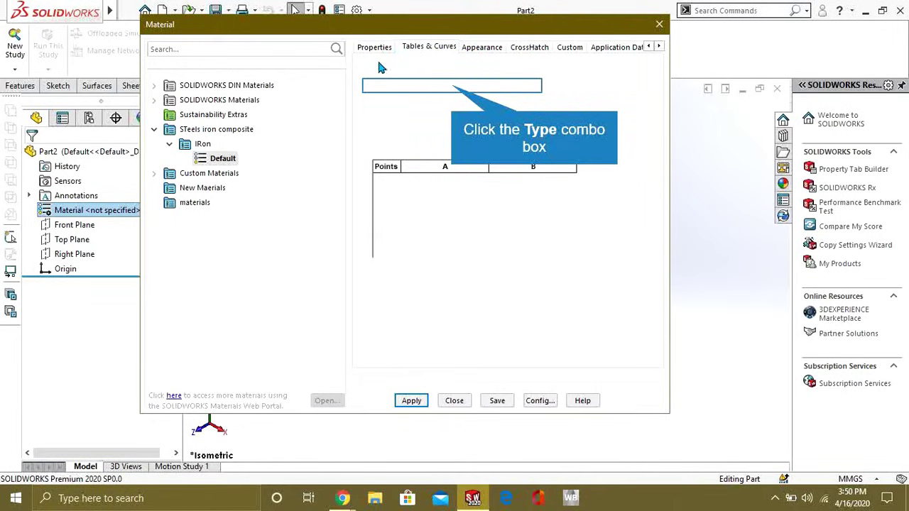
{"action": "left_click", "coordinate": [446, 86]}
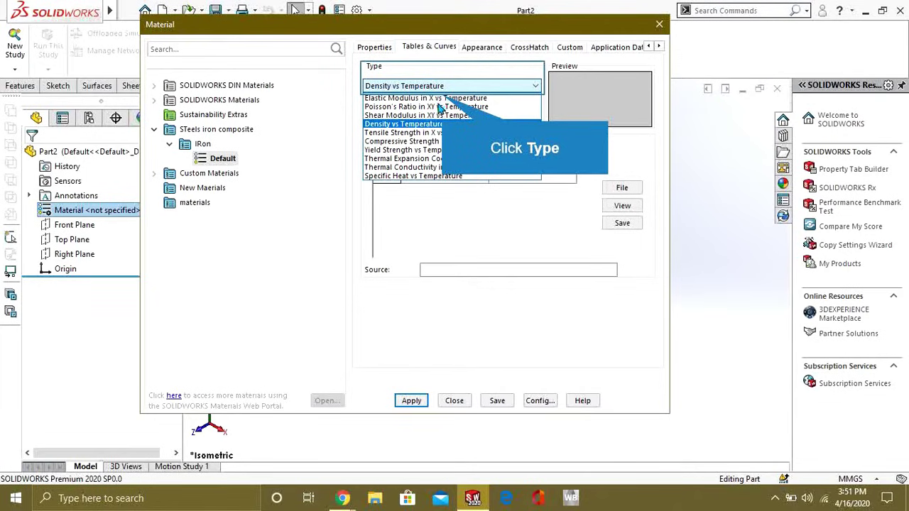
{"action": "left_click", "coordinate": [445, 98]}
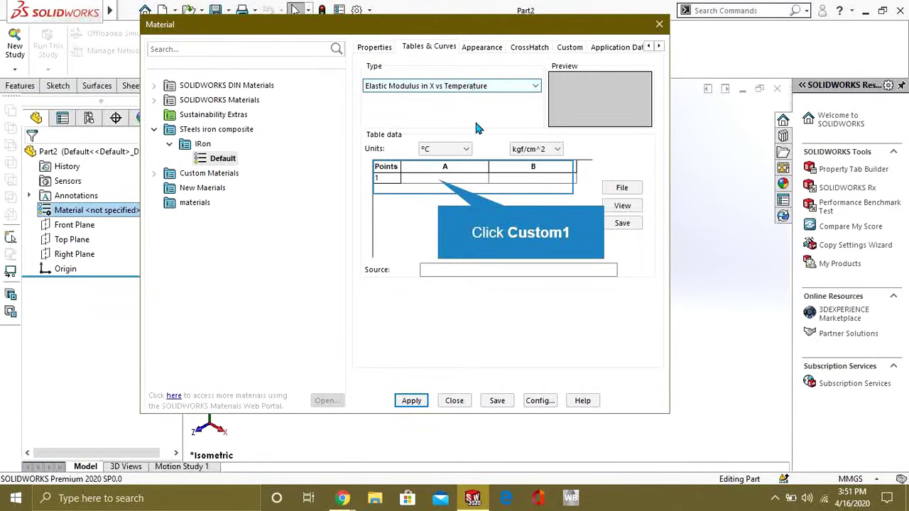
{"action": "left_click", "coordinate": [435, 178]}
{"action": "double_click", "coordinate": [438, 180]}
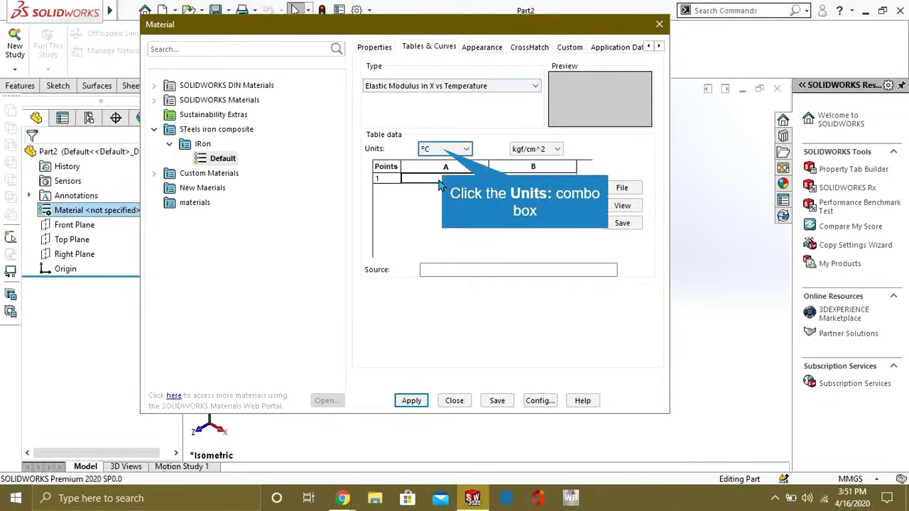
{"action": "left_click", "coordinate": [435, 151]}
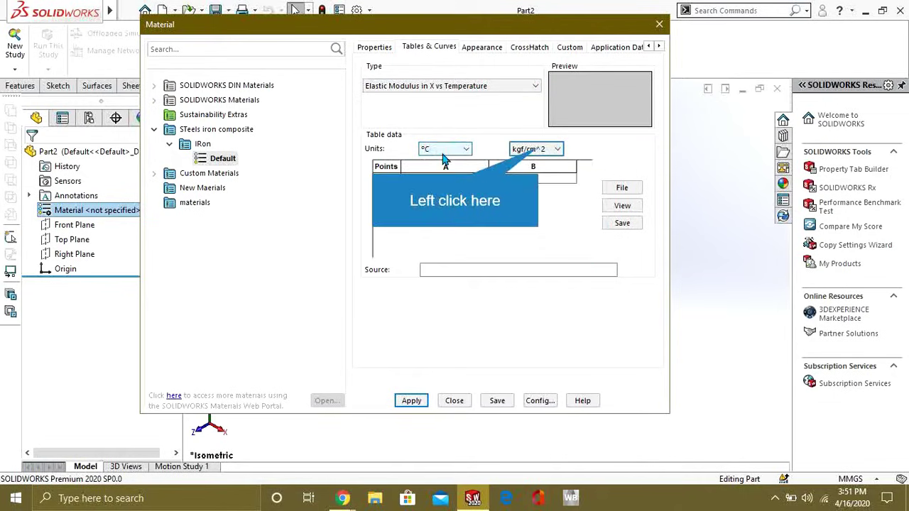
{"action": "left_click", "coordinate": [534, 154]}
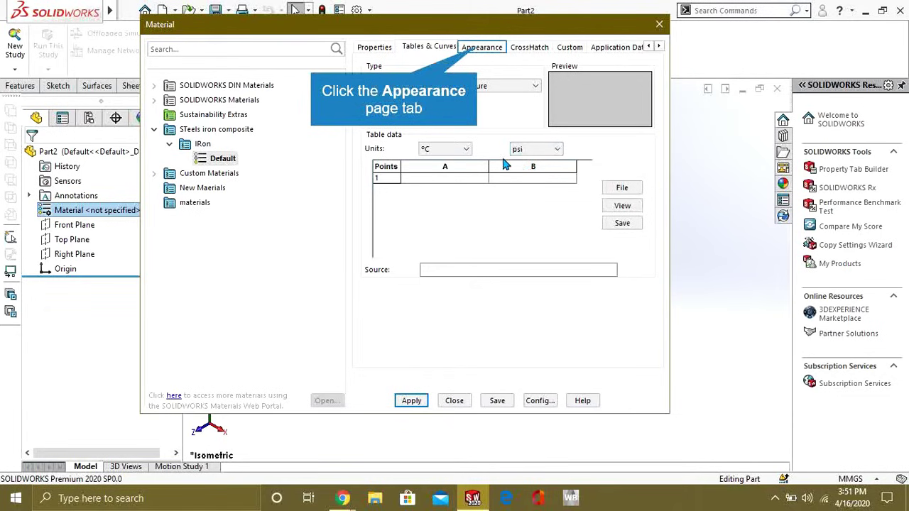
Give Default the black PW-MT11200 appearance and review its ANSI34 crosshatch pattern options.
{"action": "left_click", "coordinate": [478, 54]}
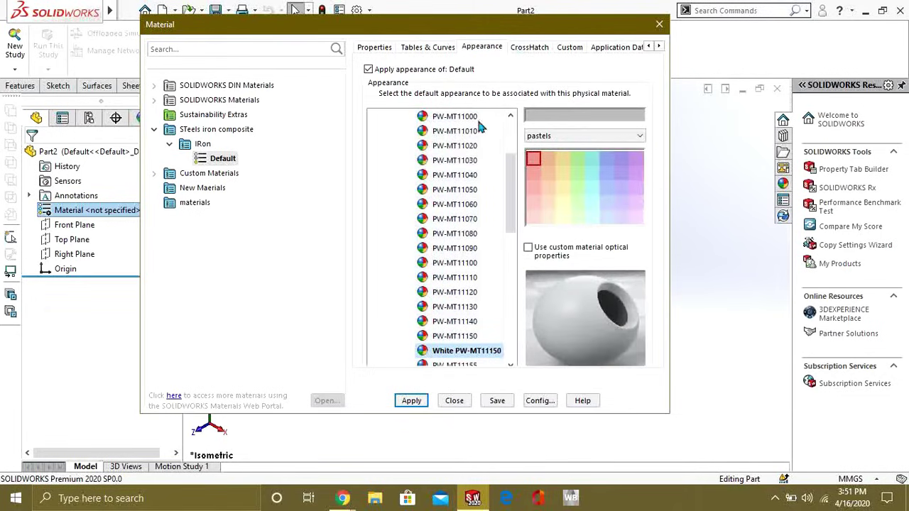
{"action": "scroll", "coordinate": [455, 234], "scroll_direction": "down", "scroll_amount": 7}
{"action": "scroll", "coordinate": [453, 241], "scroll_direction": "up", "scroll_amount": 4}
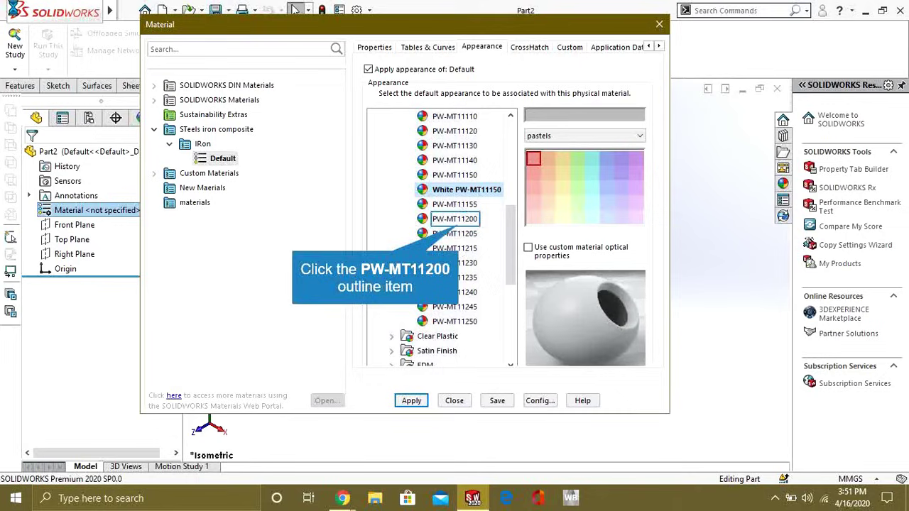
{"action": "left_click", "coordinate": [435, 215]}
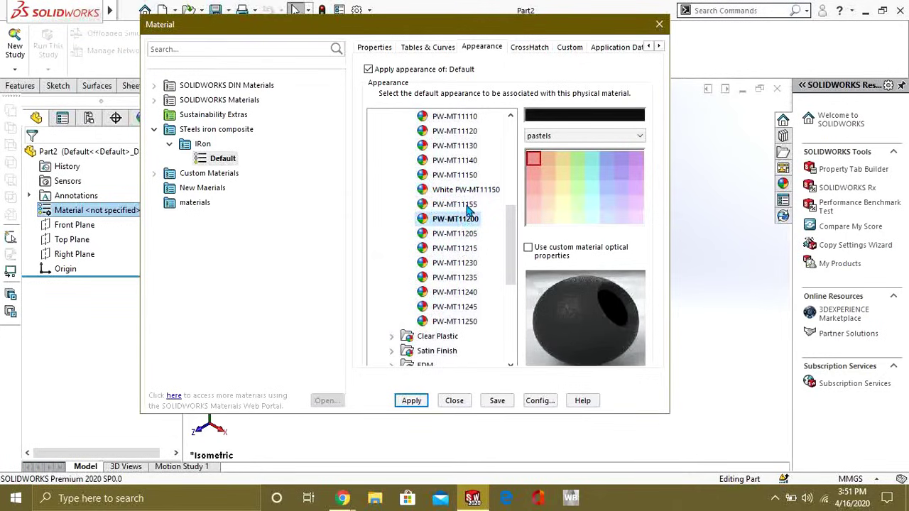
{"action": "scroll", "coordinate": [465, 199], "scroll_direction": "down", "scroll_amount": 4}
{"action": "scroll", "coordinate": [458, 209], "scroll_direction": "down", "scroll_amount": 2}
{"action": "scroll", "coordinate": [455, 227], "scroll_direction": "up", "scroll_amount": 7}
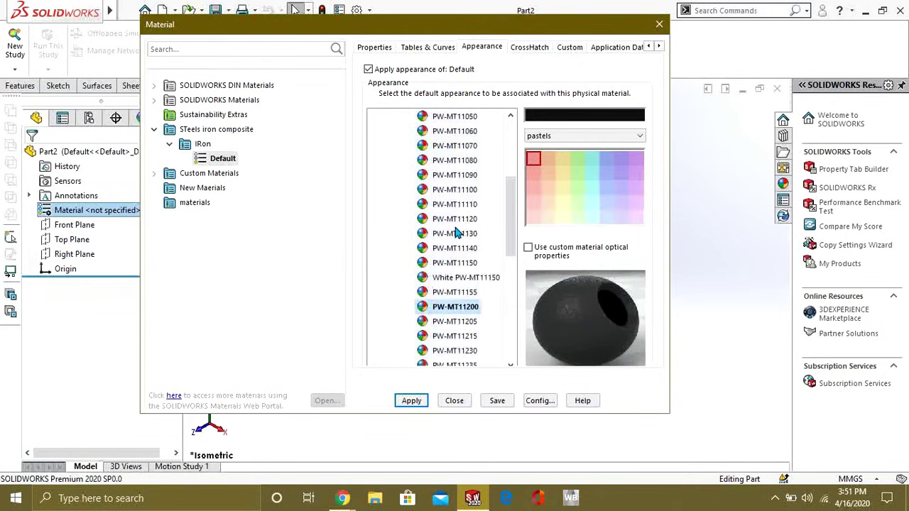
{"action": "scroll", "coordinate": [459, 233], "scroll_direction": "down", "scroll_amount": 5}
{"action": "scroll", "coordinate": [462, 224], "scroll_direction": "up", "scroll_amount": 9}
{"action": "left_click", "coordinate": [530, 47]}
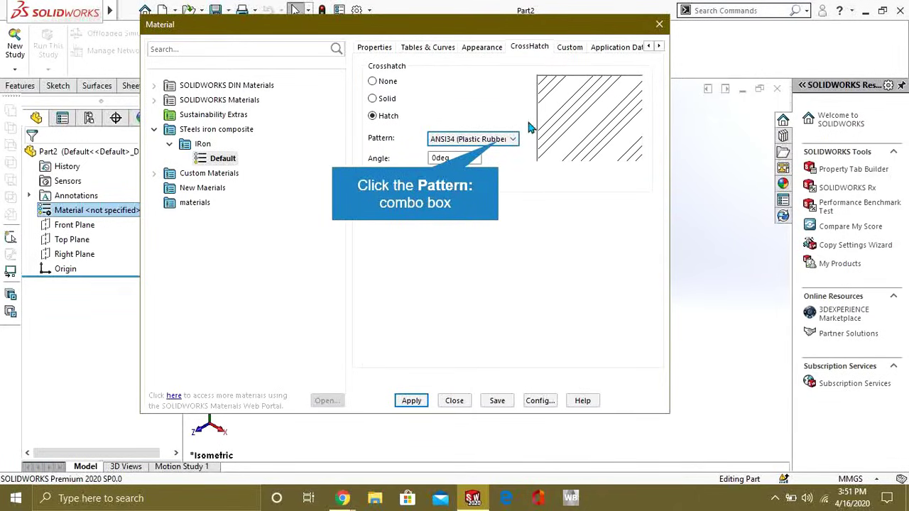
{"action": "left_click", "coordinate": [501, 141]}
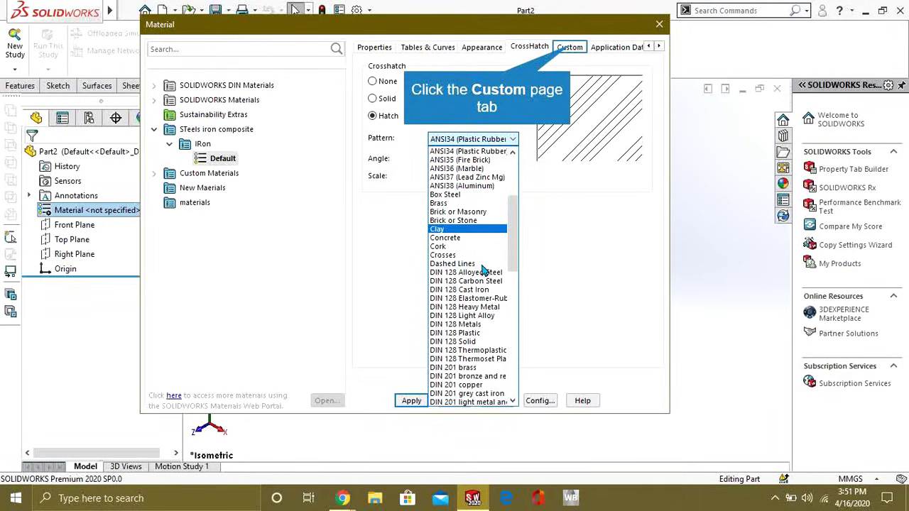
Browse the Custom and Application Data tabs, then show the ten favourite materials.
{"action": "left_click", "coordinate": [575, 47]}
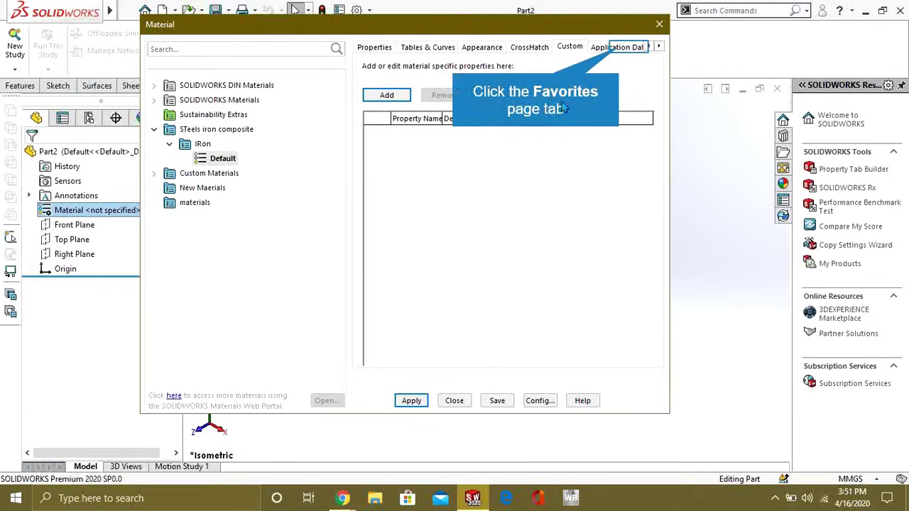
{"action": "left_click", "coordinate": [620, 55]}
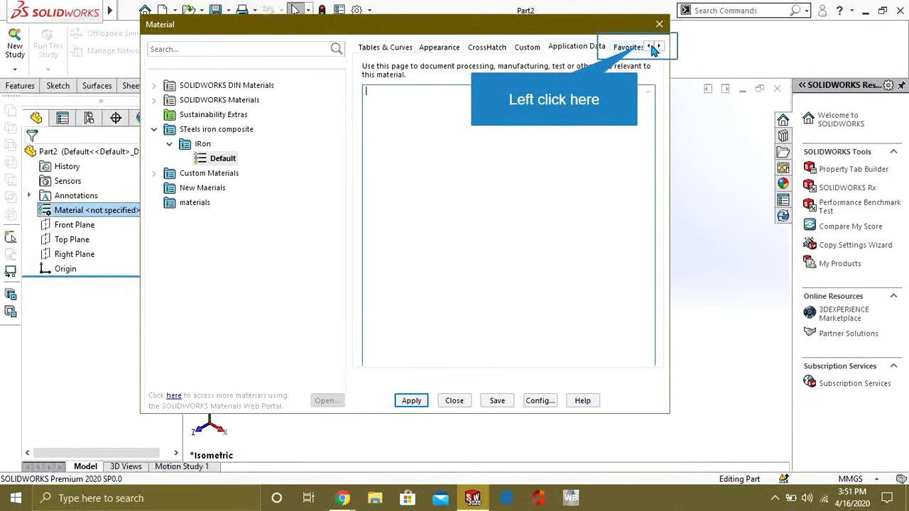
{"action": "left_click", "coordinate": [650, 47]}
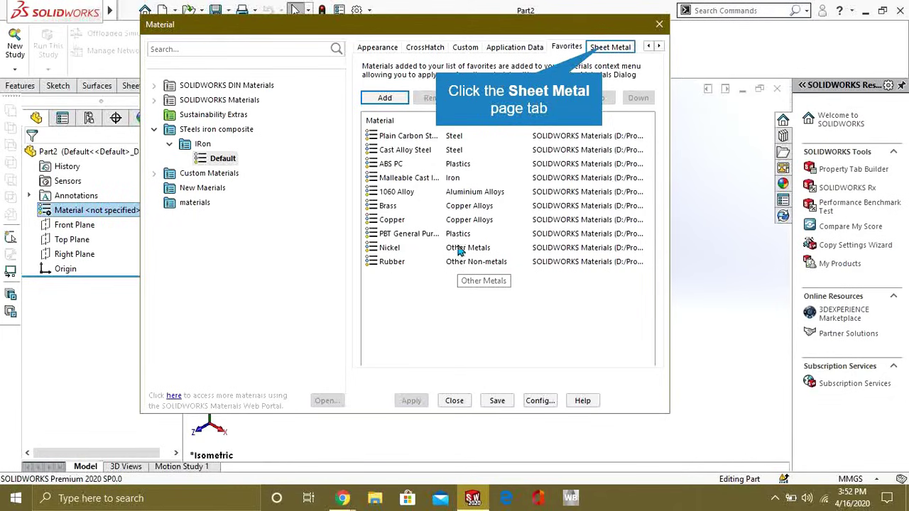
Set Default's sheet metal properties to Thickness Range and add one thickness row.
{"action": "left_click", "coordinate": [602, 49]}
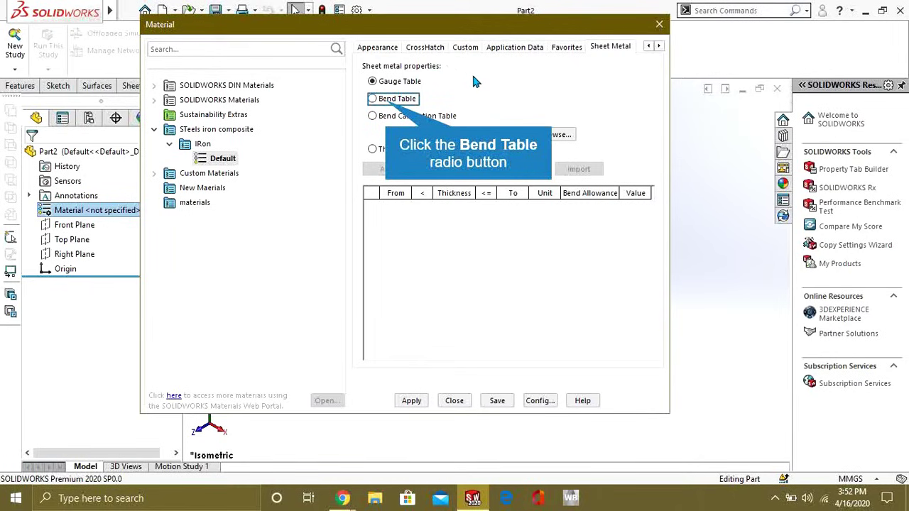
{"action": "left_click", "coordinate": [389, 100]}
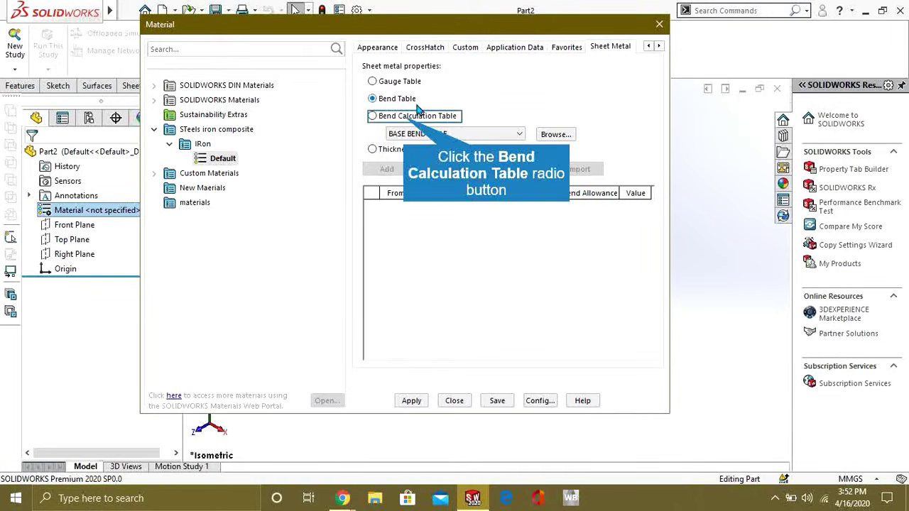
{"action": "left_click", "coordinate": [408, 118]}
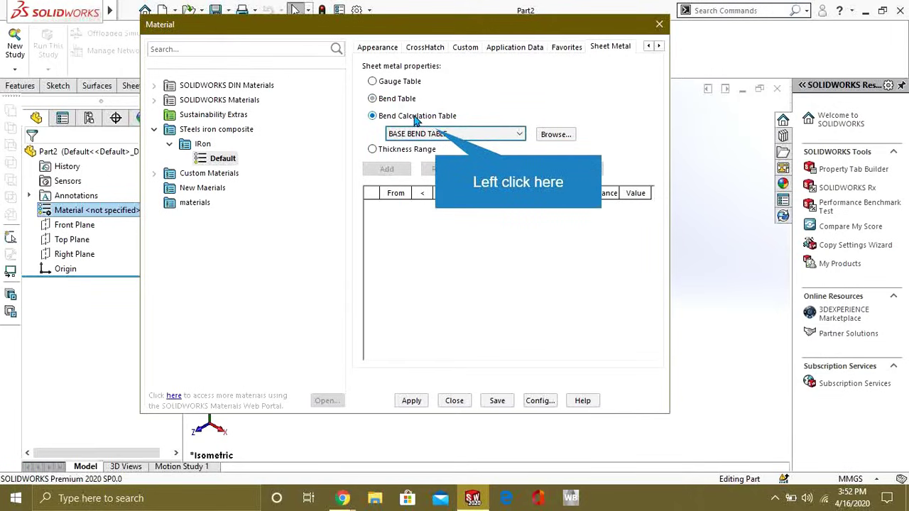
{"action": "left_click", "coordinate": [432, 134]}
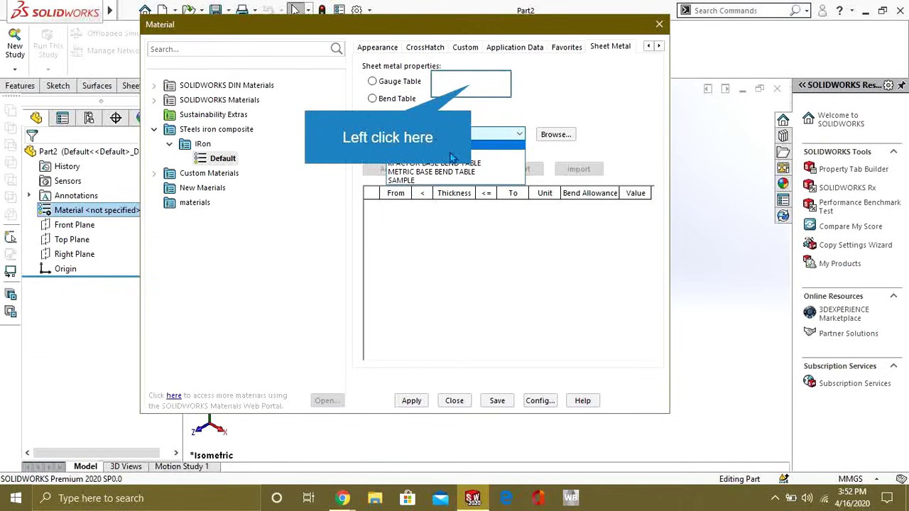
{"action": "left_click", "coordinate": [466, 93]}
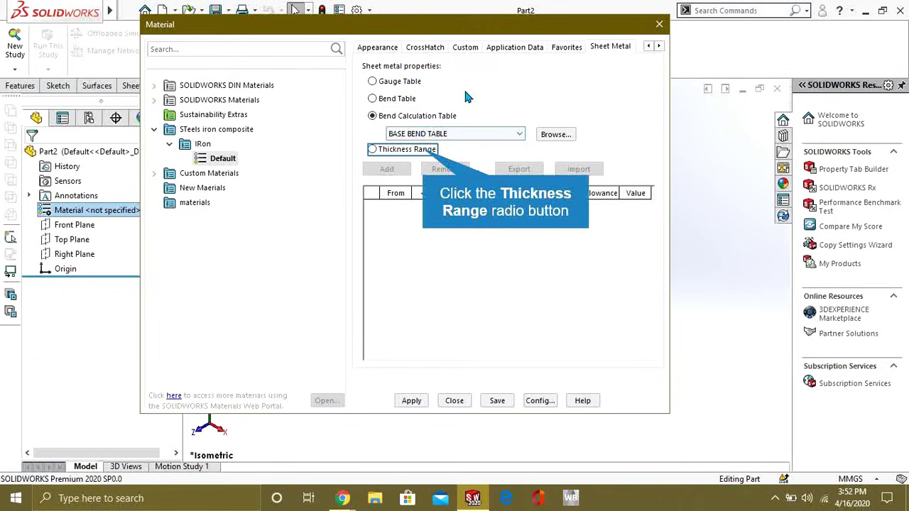
{"action": "left_click", "coordinate": [423, 153]}
{"action": "left_click", "coordinate": [392, 170]}
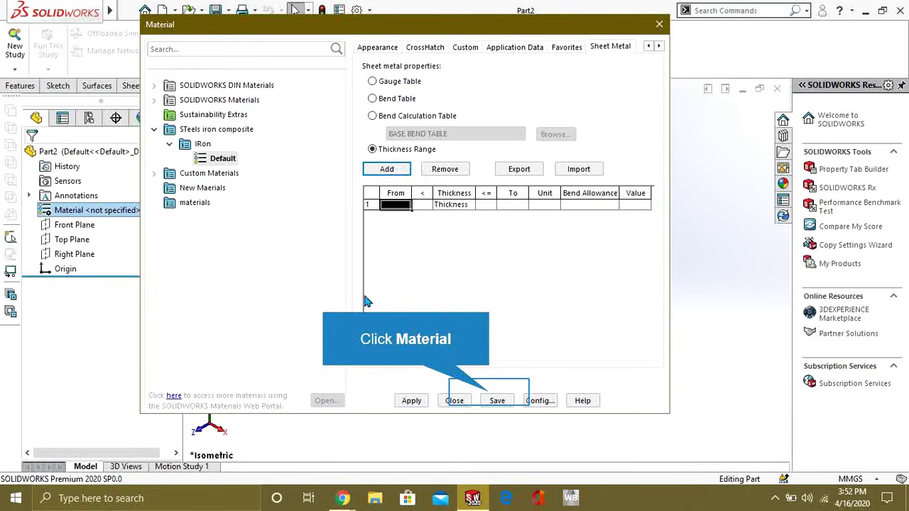
Save the custom Default material to the library and apply it to Part2.
{"action": "left_click", "coordinate": [496, 401]}
{"action": "left_click", "coordinate": [501, 256]}
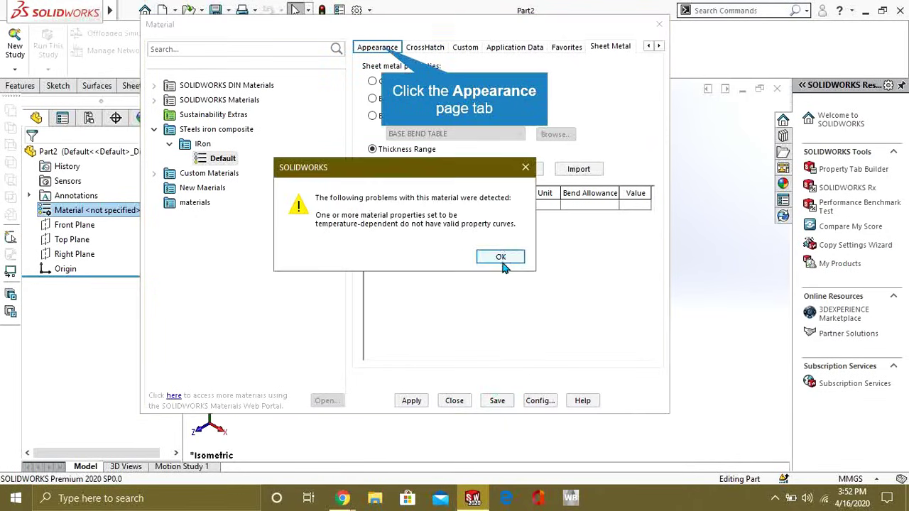
{"action": "left_click", "coordinate": [393, 49]}
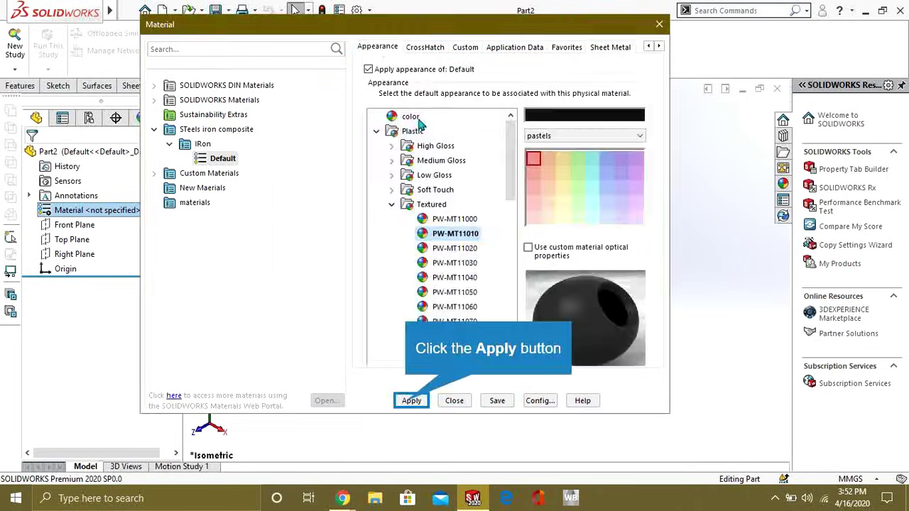
{"action": "left_click", "coordinate": [411, 402]}
{"action": "left_click", "coordinate": [499, 256]}
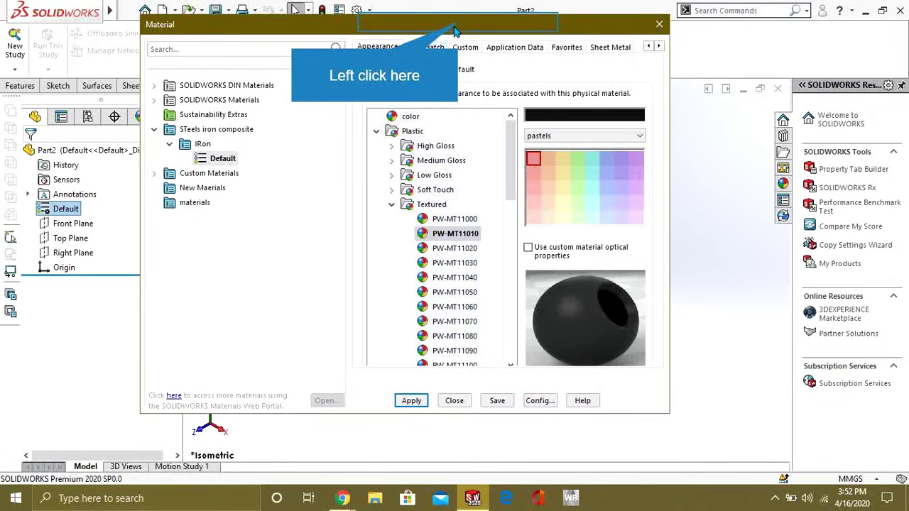
{"action": "mouse_move", "coordinate": [465, 29]}
{"action": "left_mouse_down"}
{"action": "mouse_move", "coordinate": [492, 70]}
{"action": "mouse_move", "coordinate": [490, 35]}
{"action": "left_mouse_up"}
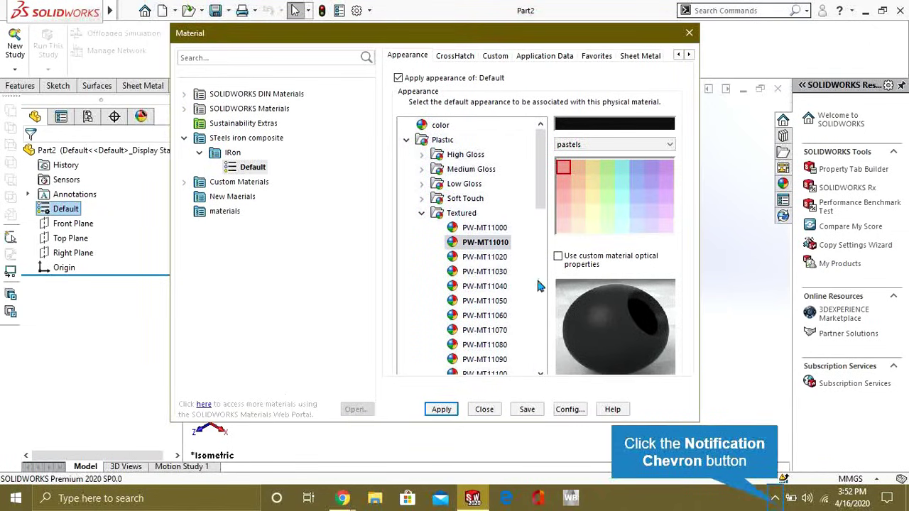